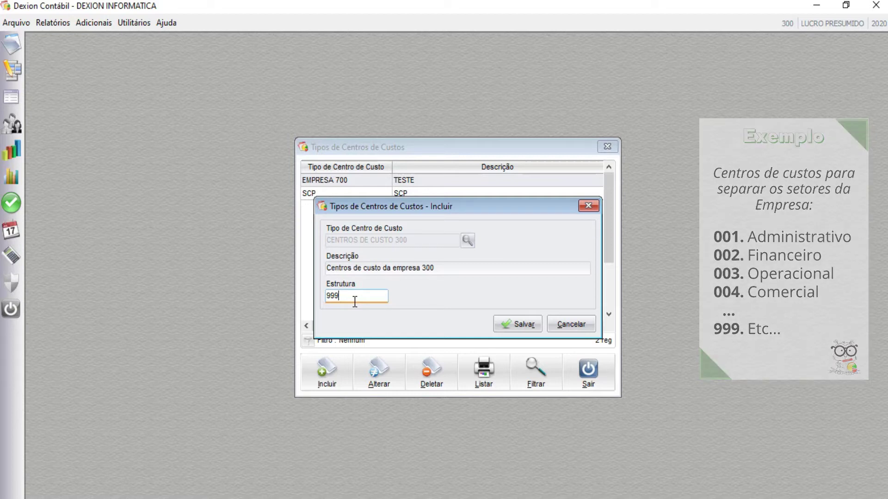
- Save the new cost centre type CENTROS DE CUSTO 300 with the structure 999
key("BackSpace")
key("BackSpace")
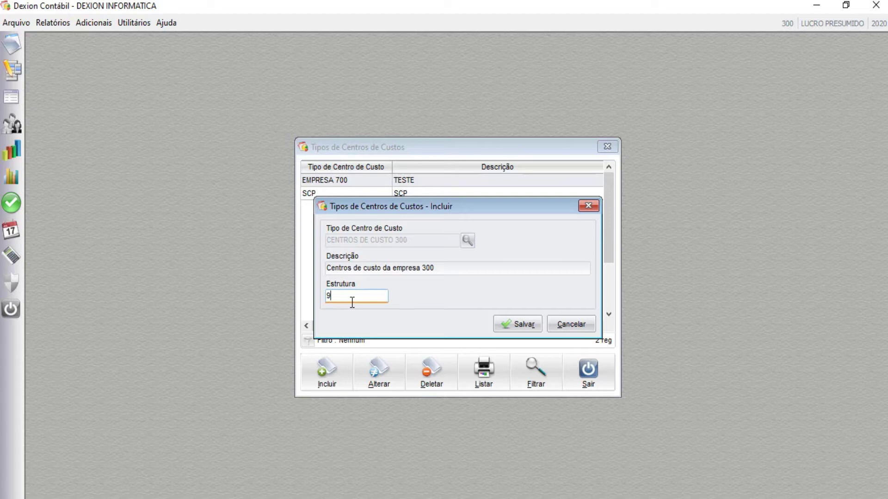
type(".99")
left_click(518, 324)
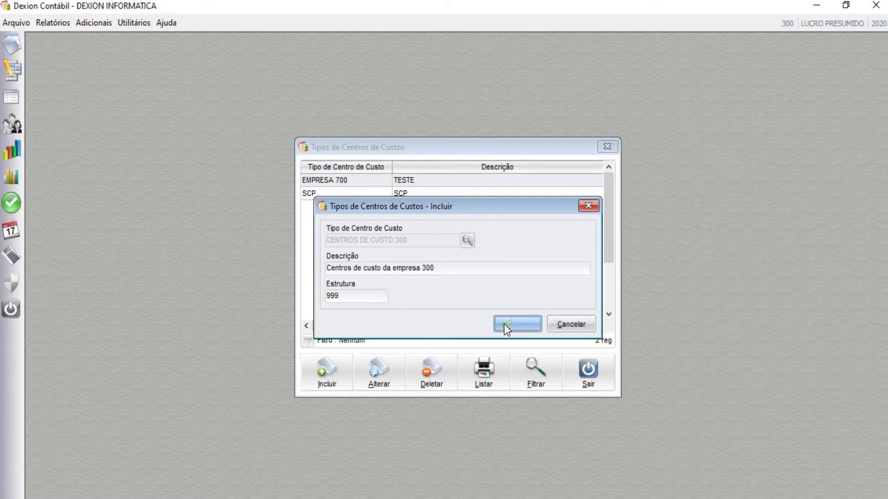
- Assign the cost centre type CENTROS DE CUSTO 300 to the 2020 fiscal year of company 300, LUCRO PRESUMIDO, and save it
left_click(18, 22)
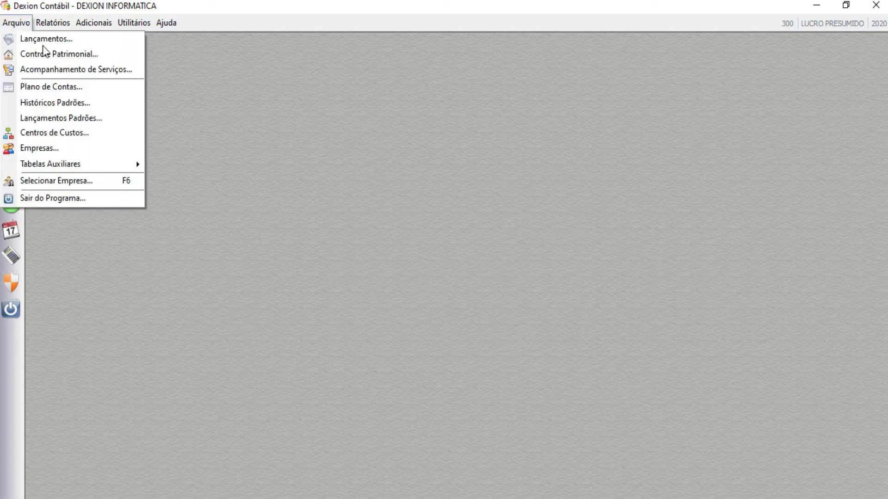
left_click(65, 152)
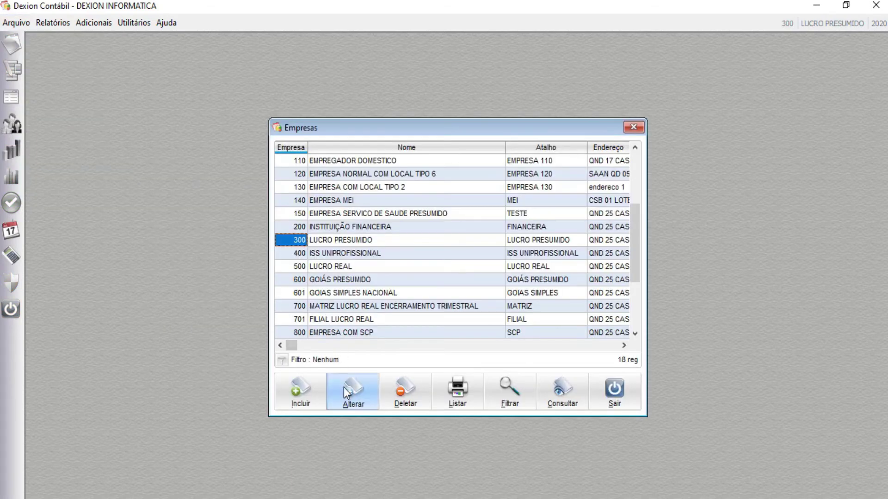
left_click(343, 387)
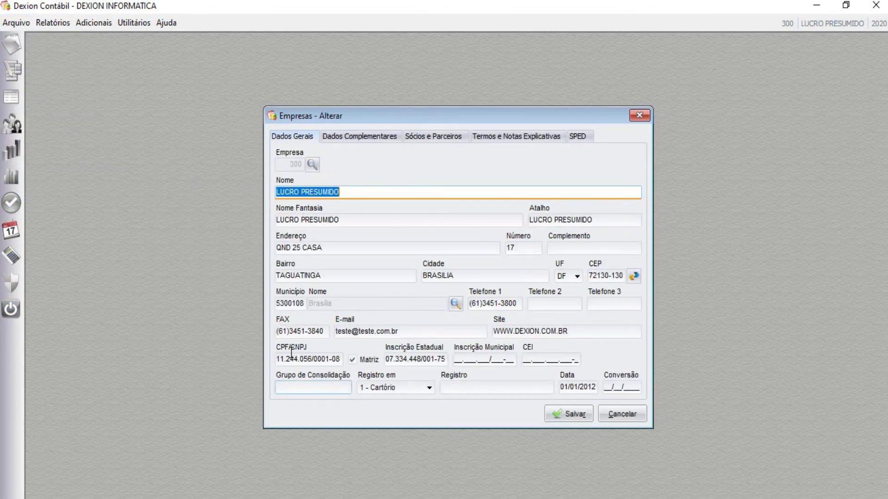
left_click(387, 141)
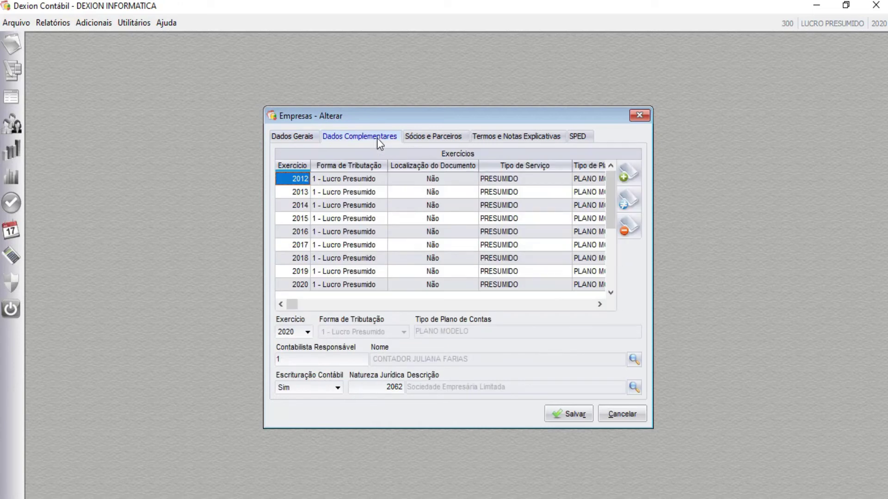
left_click(334, 286)
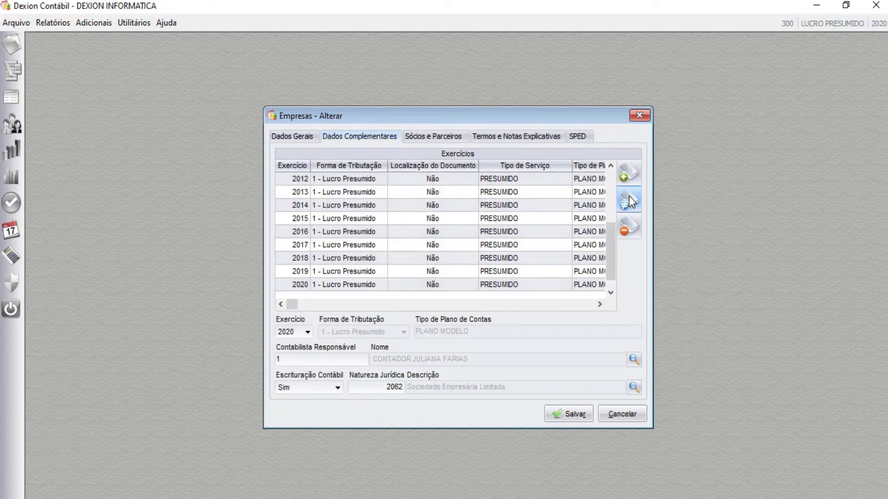
left_click(629, 199)
left_click(347, 336)
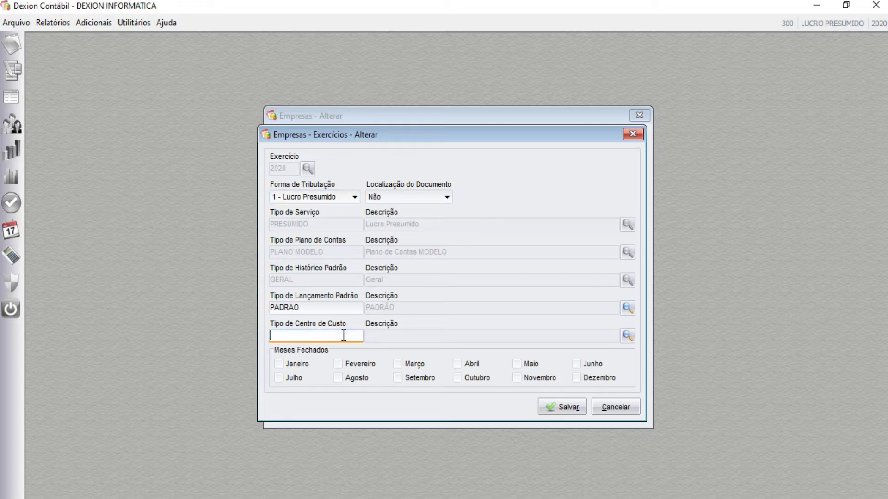
left_click(627, 336)
double_click(655, 119)
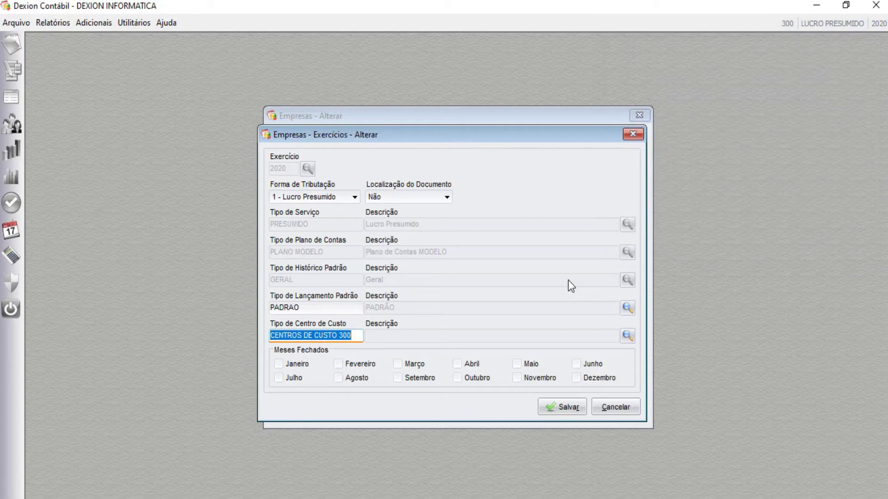
left_click(561, 410)
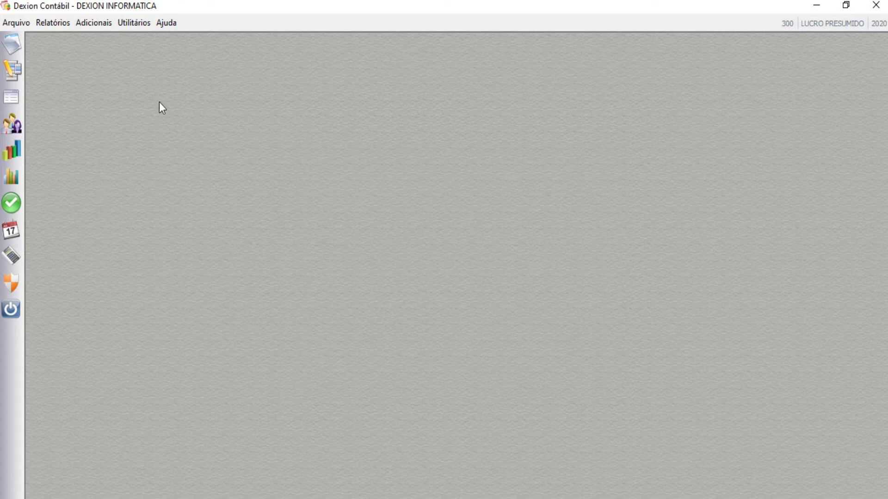
- Add cost centre 001 with the description Matriz, leaving the SCP option off, and save it
left_click(23, 24)
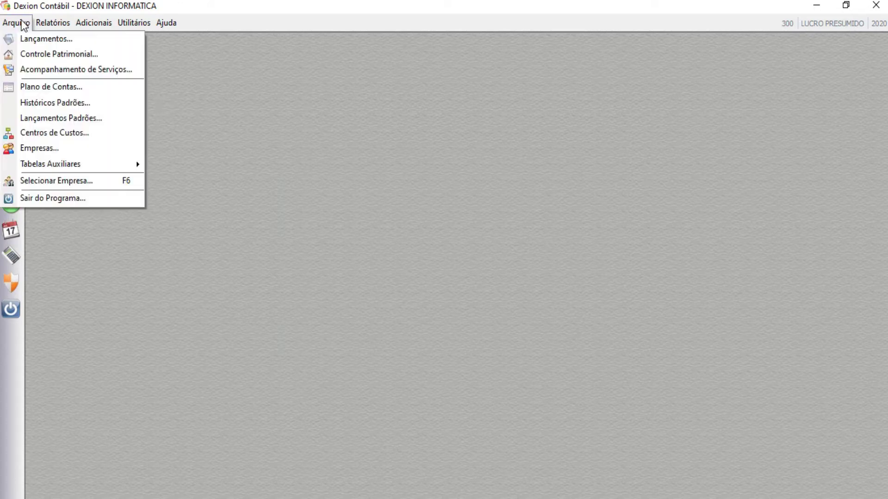
left_click(46, 133)
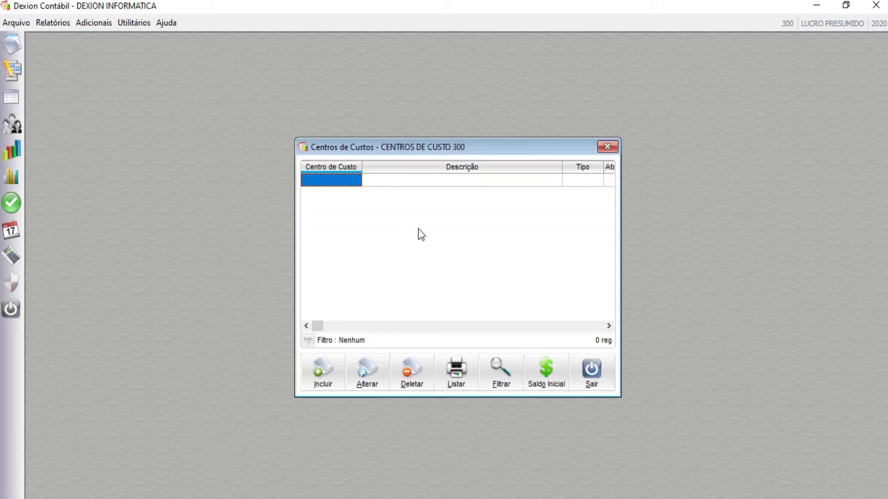
left_click(330, 356)
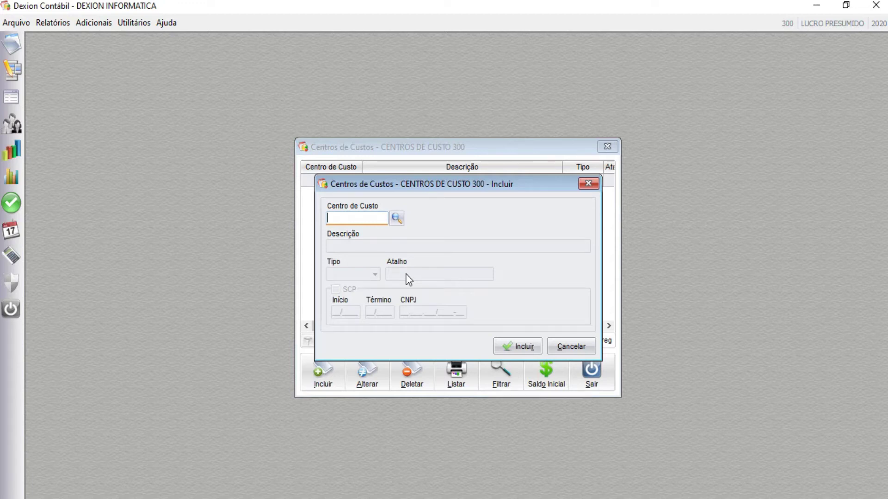
key("Return")
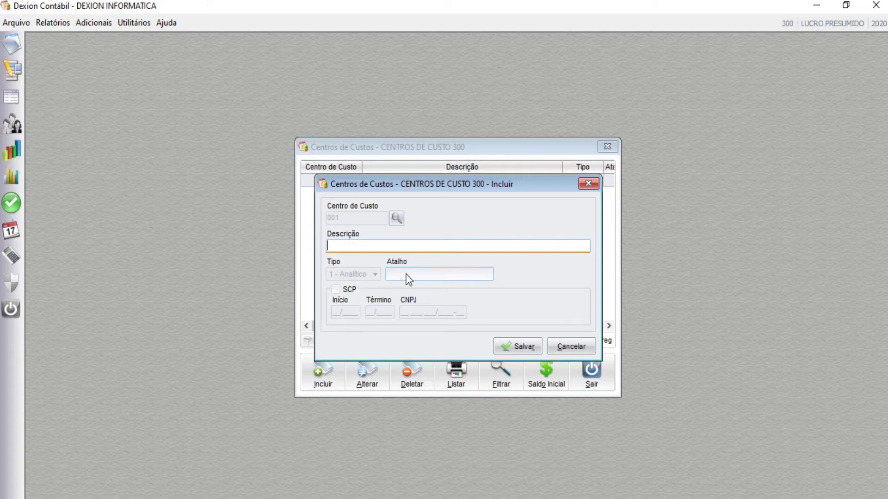
type("Matriz")
key("Return")
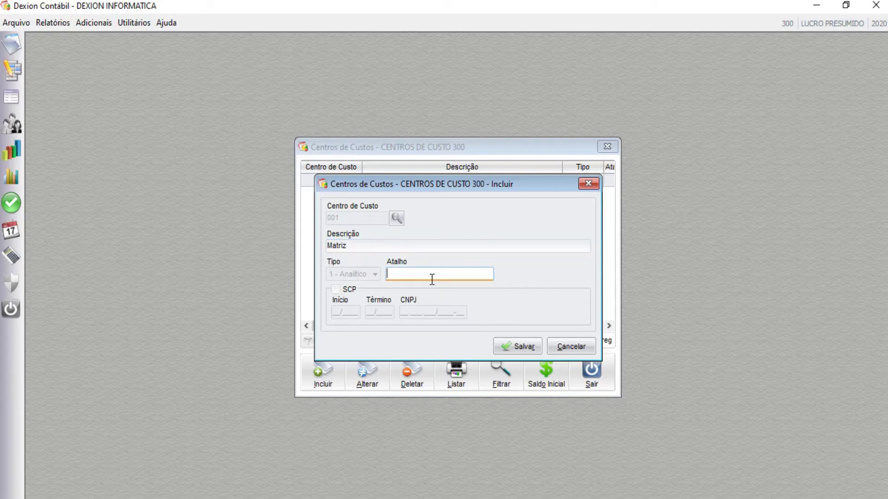
left_click(336, 290)
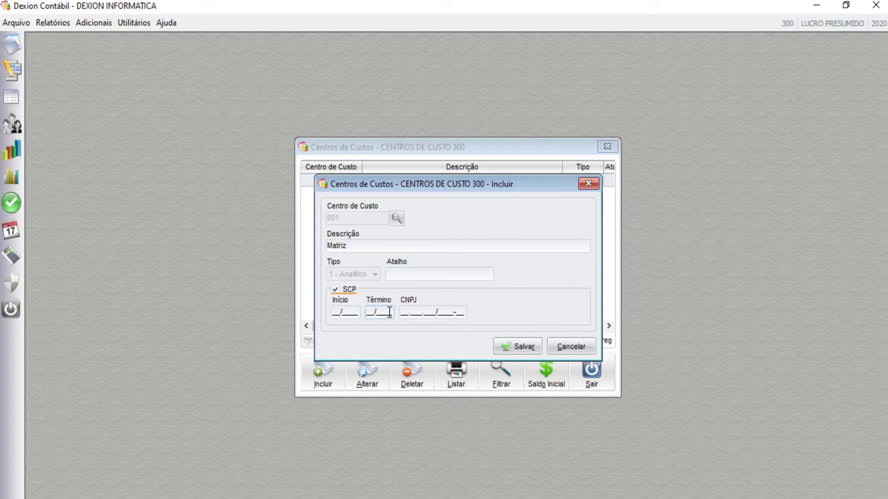
left_click(335, 290)
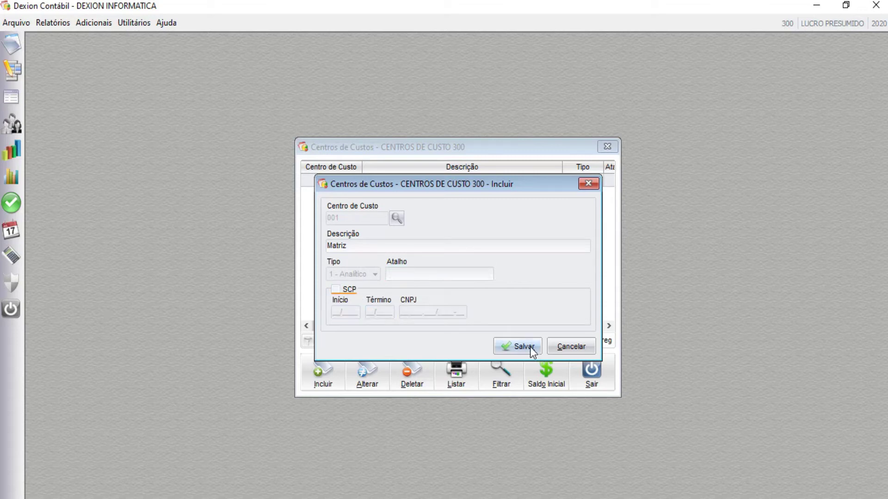
left_click(523, 347)
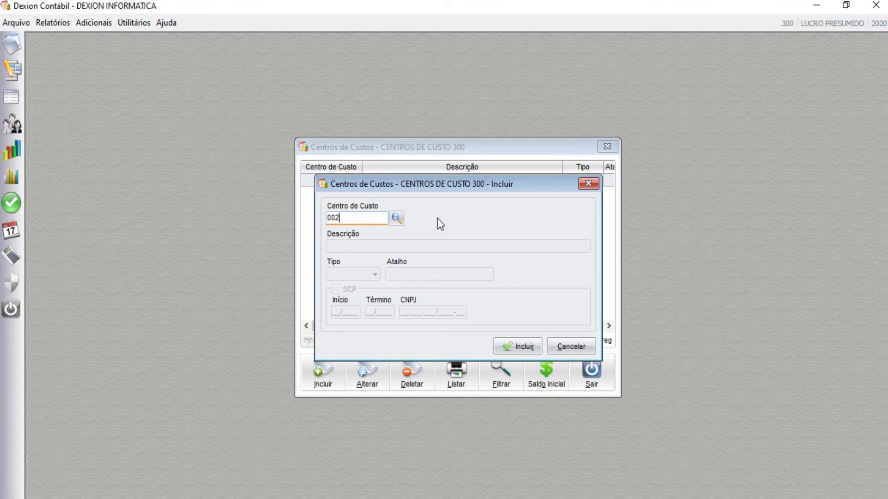
- Add cost centre 002 with the description filial 1 and save it
key("Return")
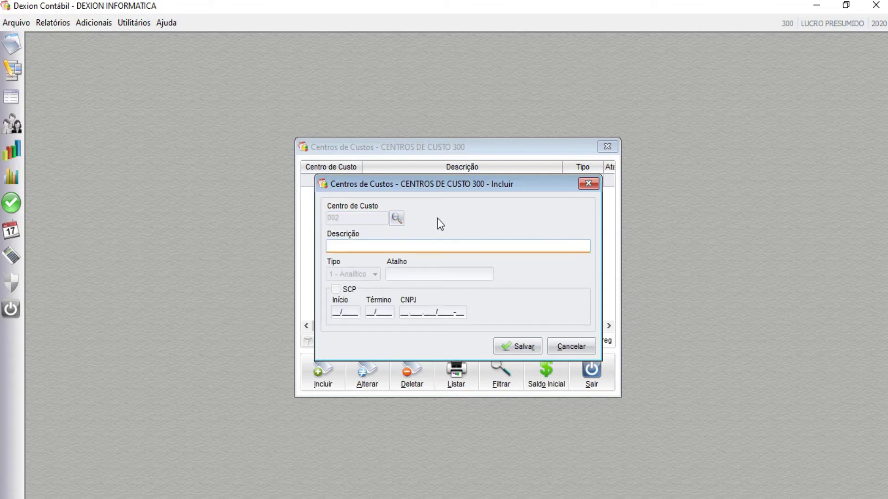
type("filial 1")
left_click(501, 345)
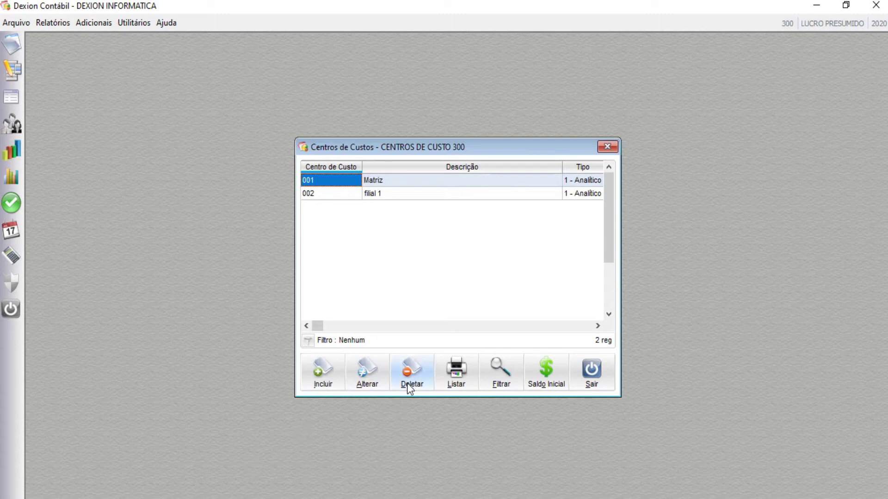
- Add the synthetic cost centre 1 with the description empresas 300
left_click(332, 370)
type("1")
key("Return")
type("empresas 300")
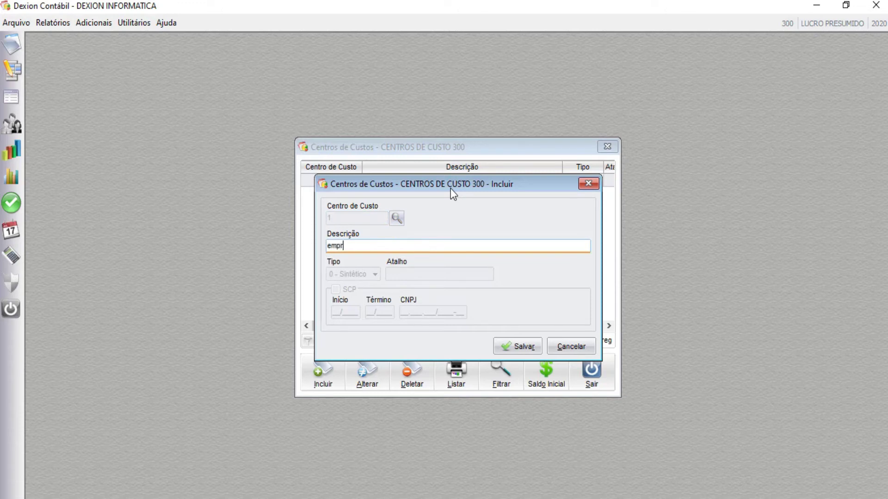
key("Return")
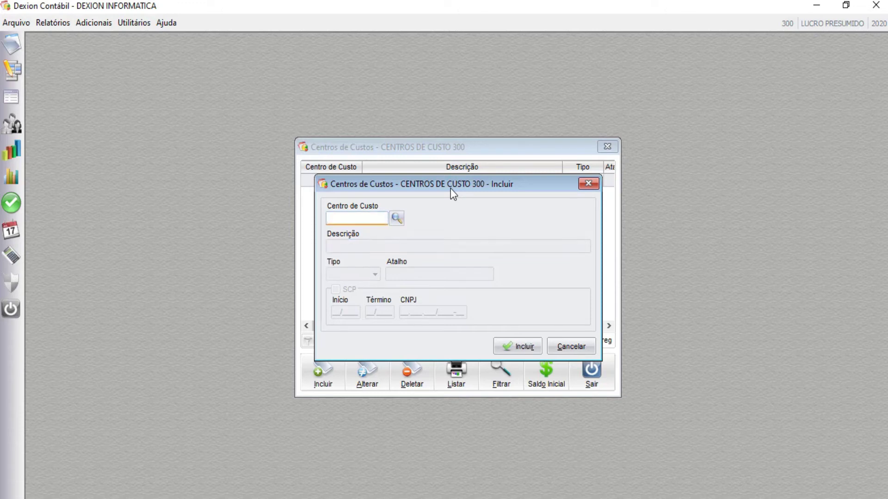
- Add the analytic cost centre 1.01 with the description matriz and no shortcut
type("1.01")
key("Return")
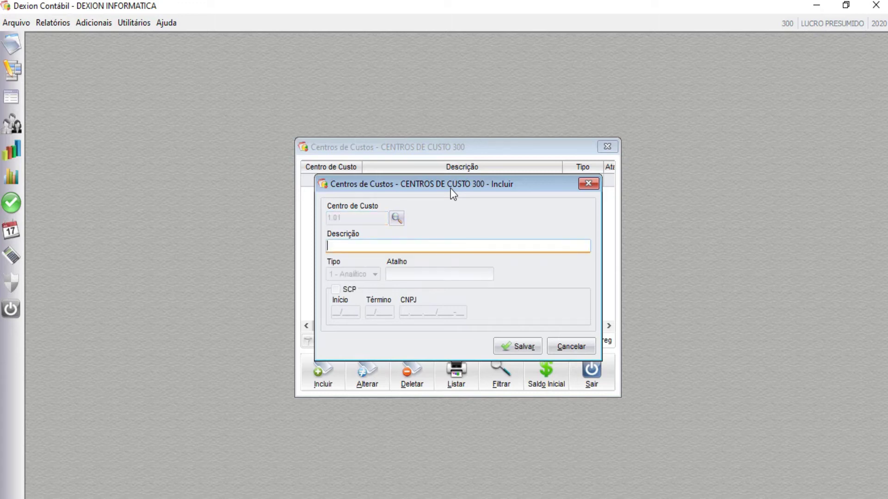
type("matriz")
key("Return")
key("Return")
key("Return")
- Add cost centre 1.02 with the description filial 1 and close the cost centre entry form
type("1.02")
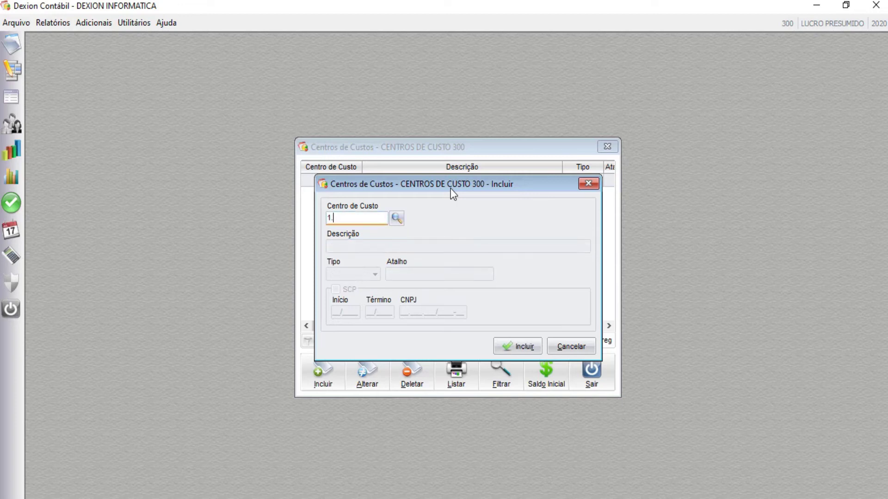
key("Return")
type("filial 1")
key("Return")
key("Return")
key("Return")
left_click(582, 187)
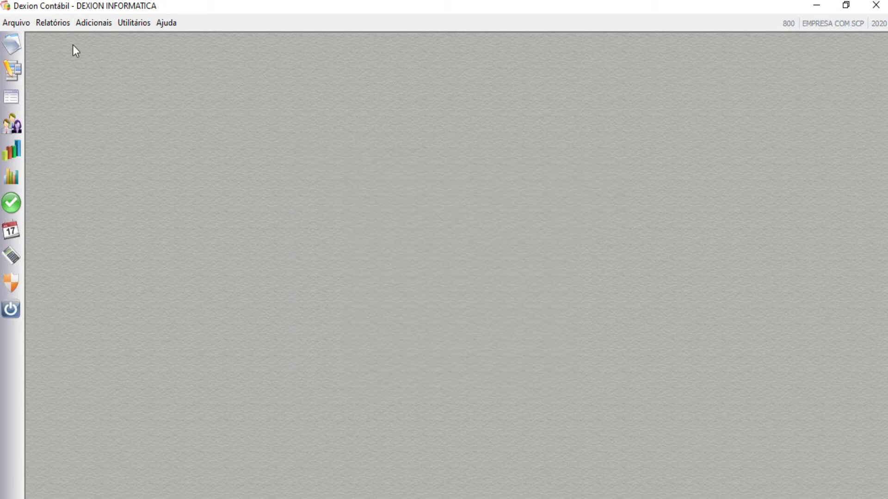
- Examine the cost centre assigned to each accounting entry of company 800, EMPRESA COM SCP, and close the entries list
left_click(8, 41)
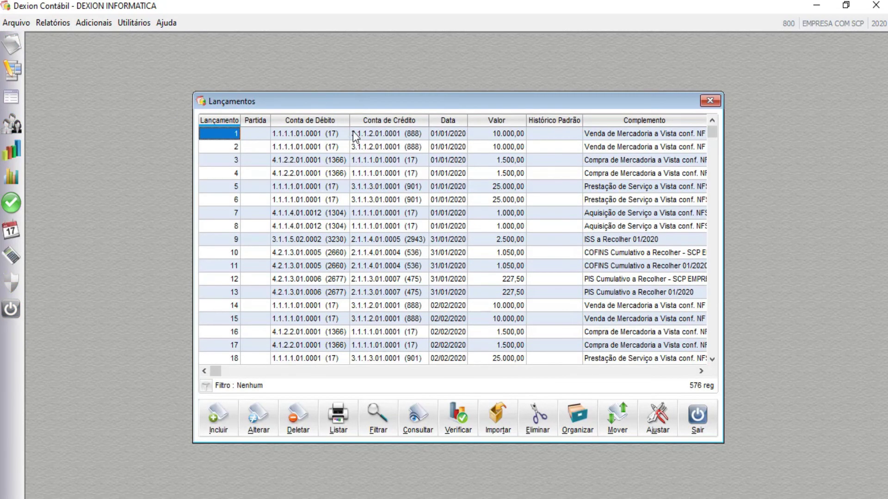
left_click(376, 132)
key("Right")
key("Right")
key("Right")
key("Right")
key("Right")
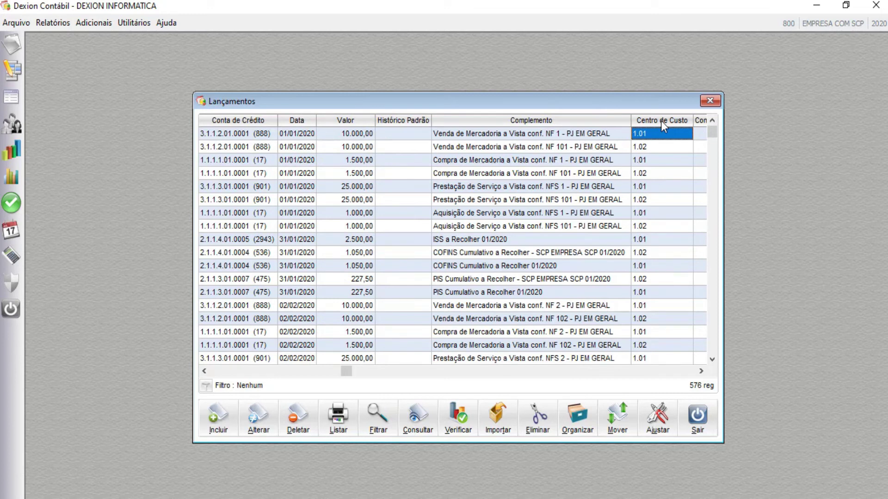
left_click(710, 101)
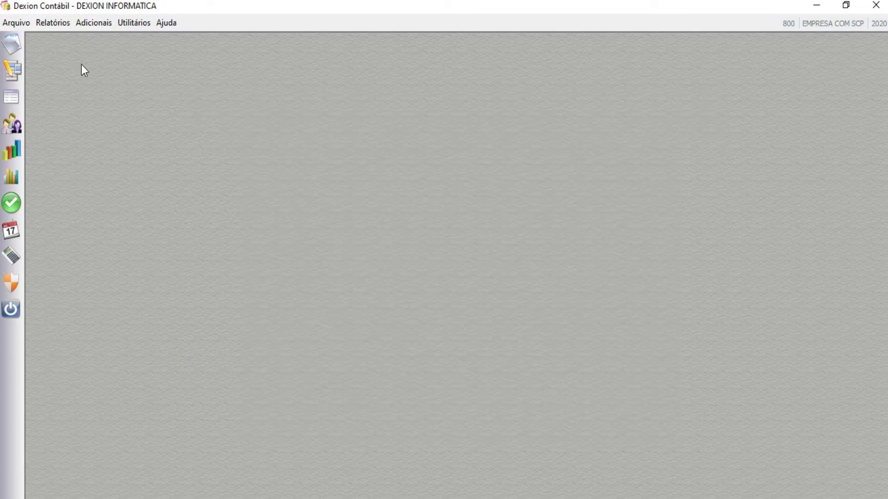
- Preview the trial balance by cost centre for 1.01 PRÓPRIA EMPRESA and close the report
left_click(62, 24)
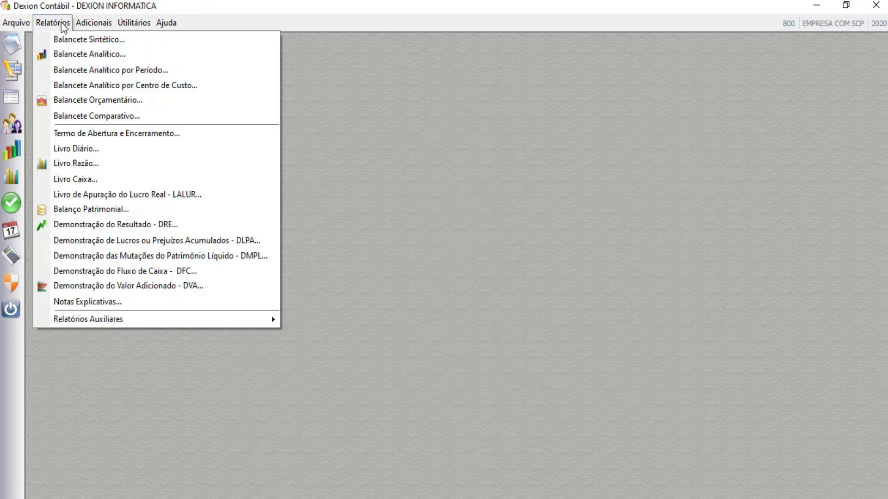
left_click(72, 90)
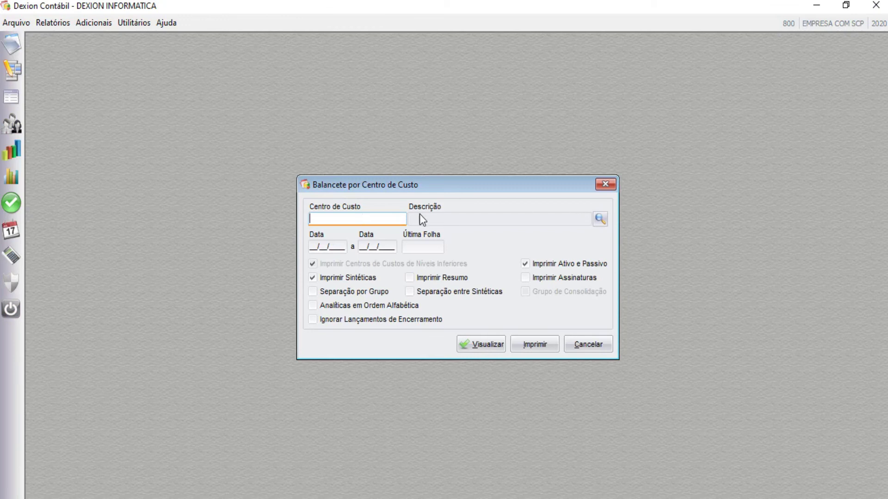
left_click(600, 221)
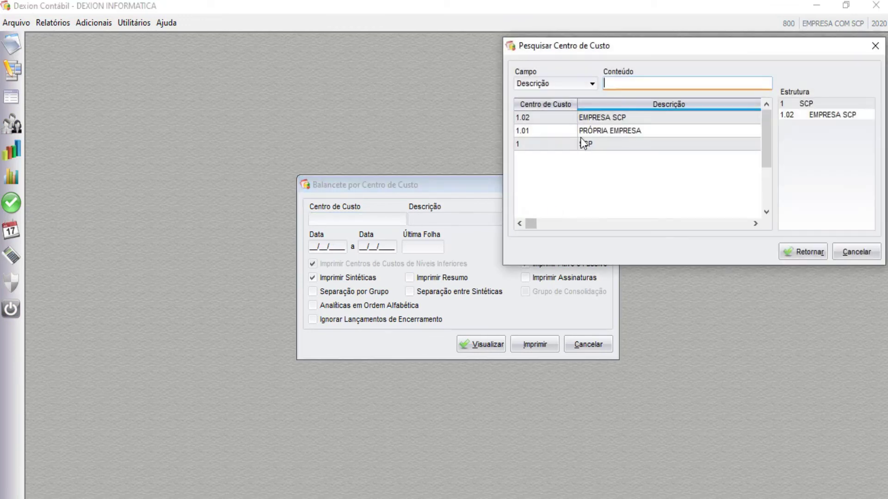
double_click(542, 129)
left_click(481, 346)
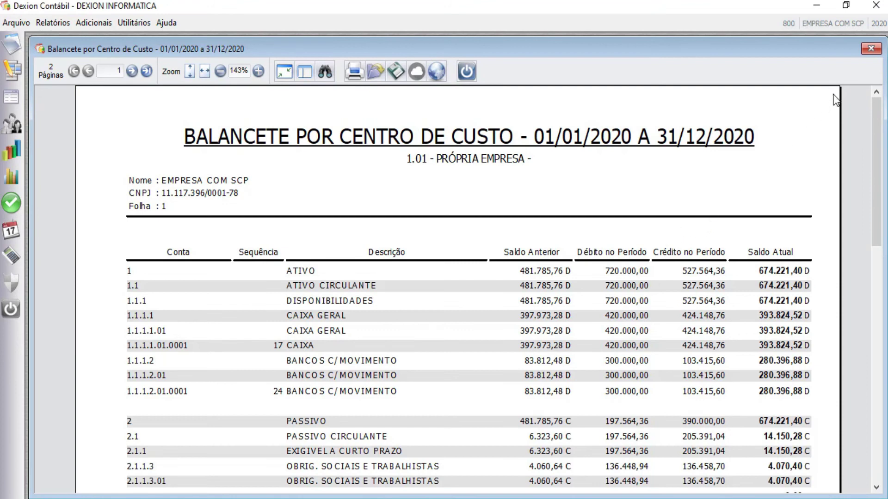
left_click(862, 51)
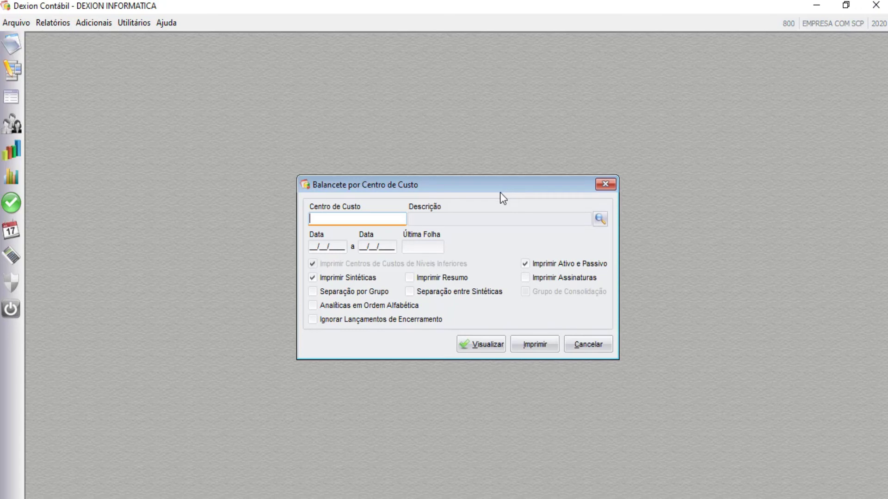
- Preview the trial balance by cost centre without selecting a specific centre, and close the report and its options
left_click(474, 343)
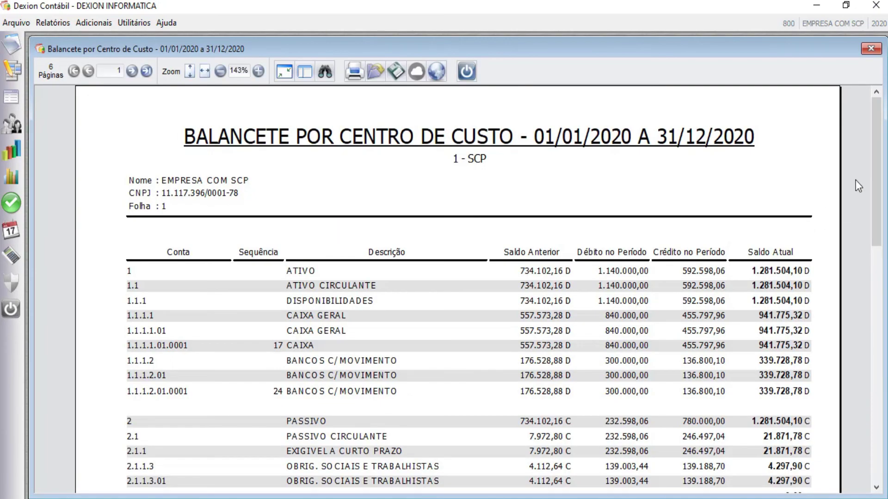
left_click(871, 50)
left_click(604, 185)
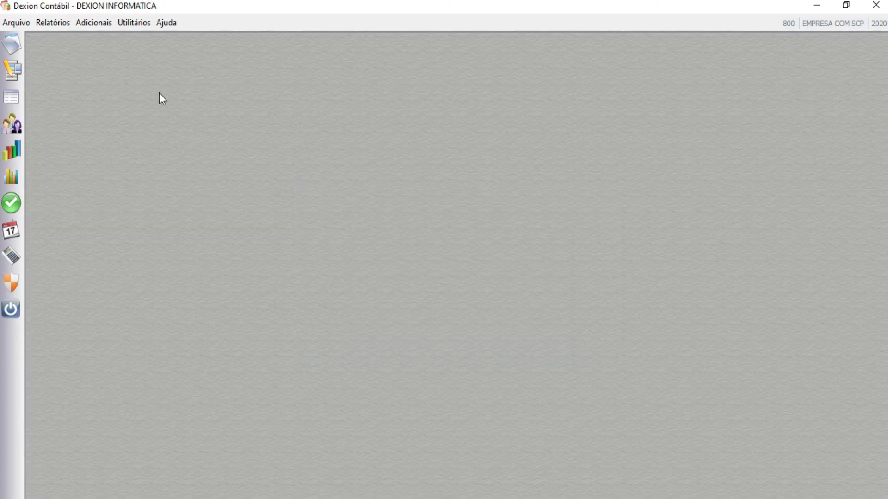
- Preview the annual balance sheet (Balanço Patrimonial) by cost centre for 1.01 PRÓPRIA EMPRESA and close the report
left_click(53, 23)
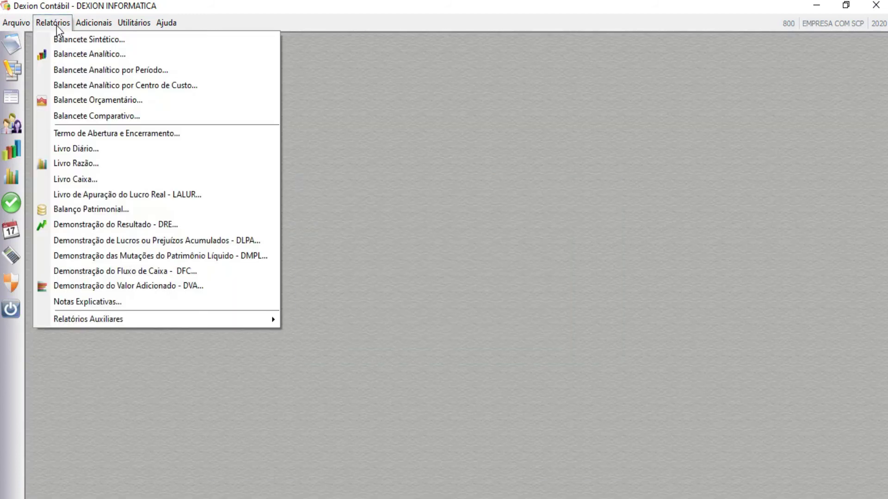
left_click(84, 211)
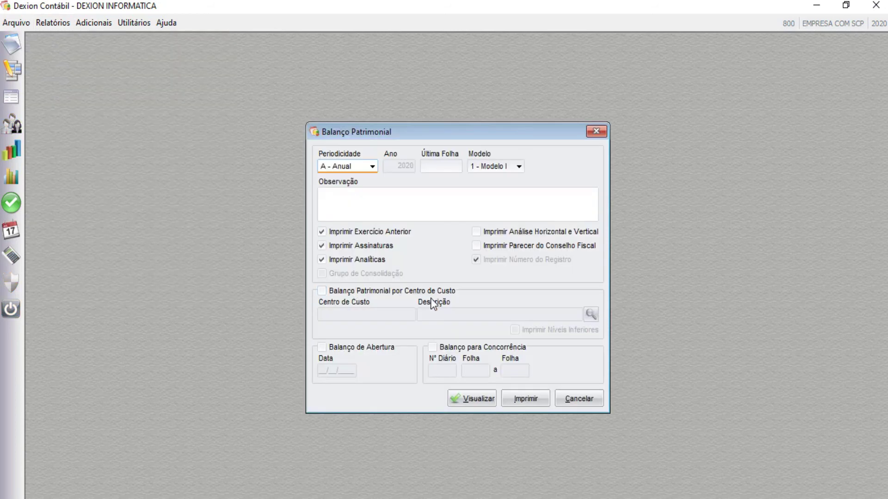
left_click(359, 292)
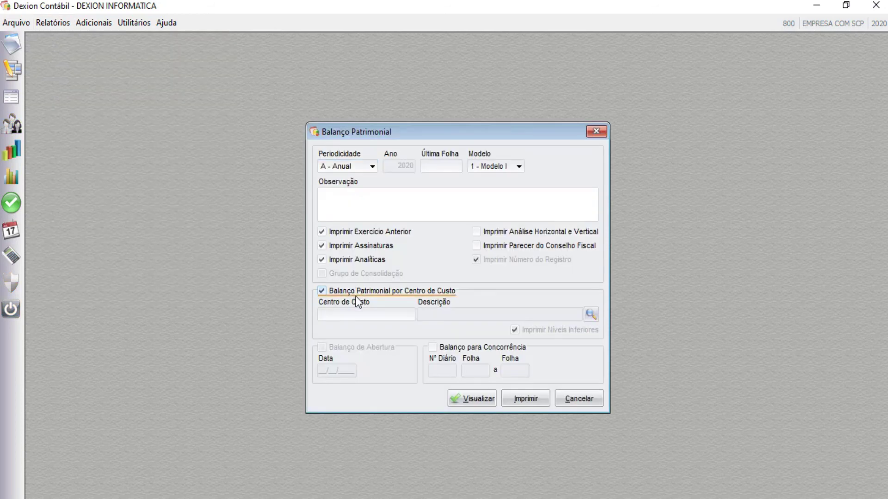
left_click(378, 316)
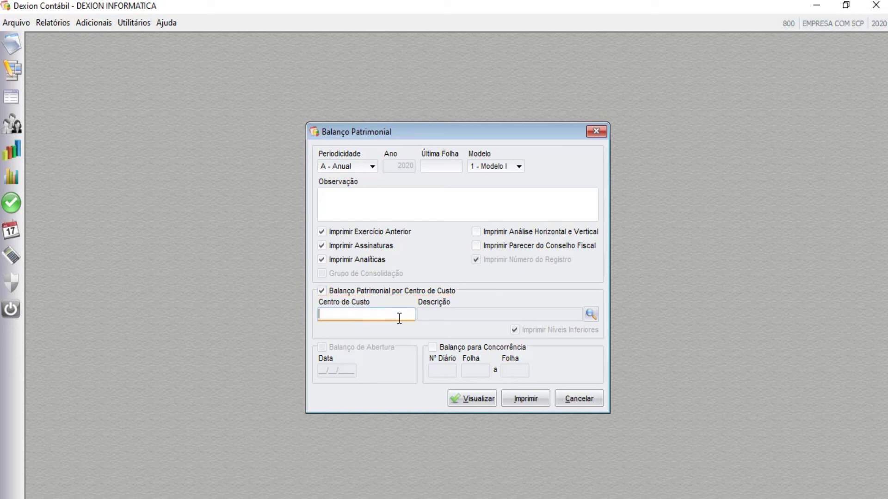
left_click(590, 315)
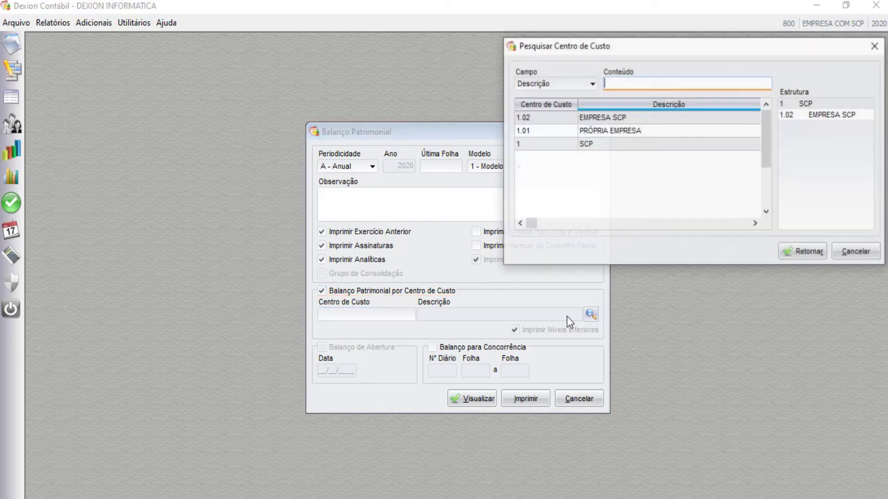
double_click(539, 131)
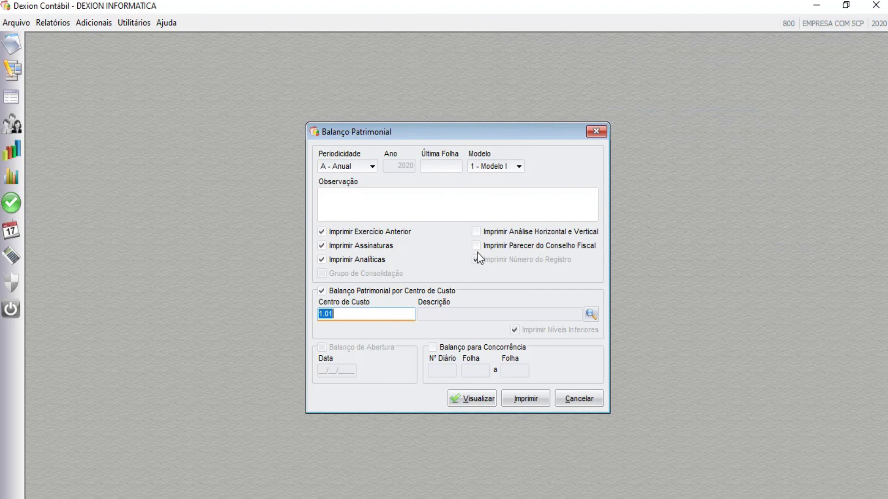
left_click(471, 398)
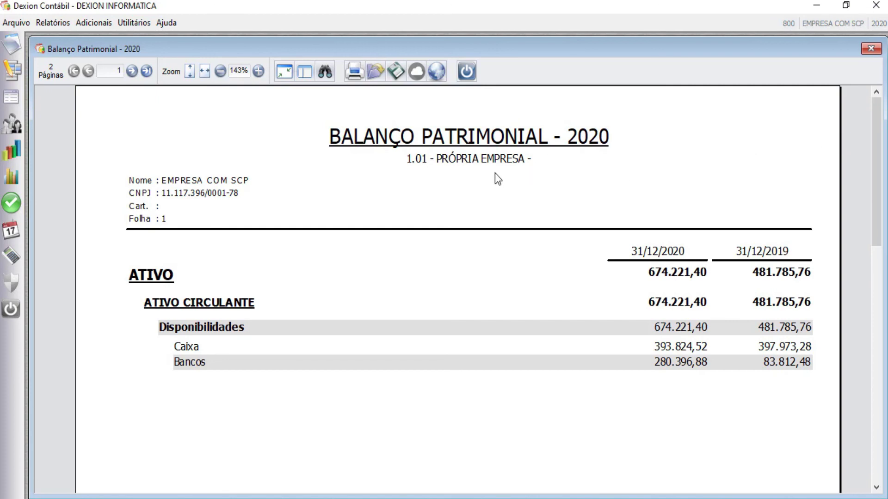
left_click(864, 49)
- Clear the cost centre, preview the balance sheet by cost centre without a specific one, and close the report and its options
double_click(333, 313)
key("BackSpace")
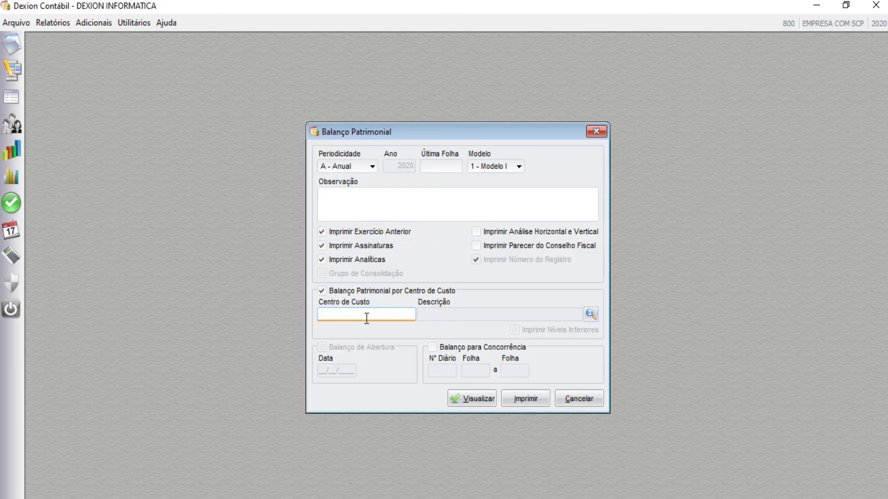
left_click(475, 398)
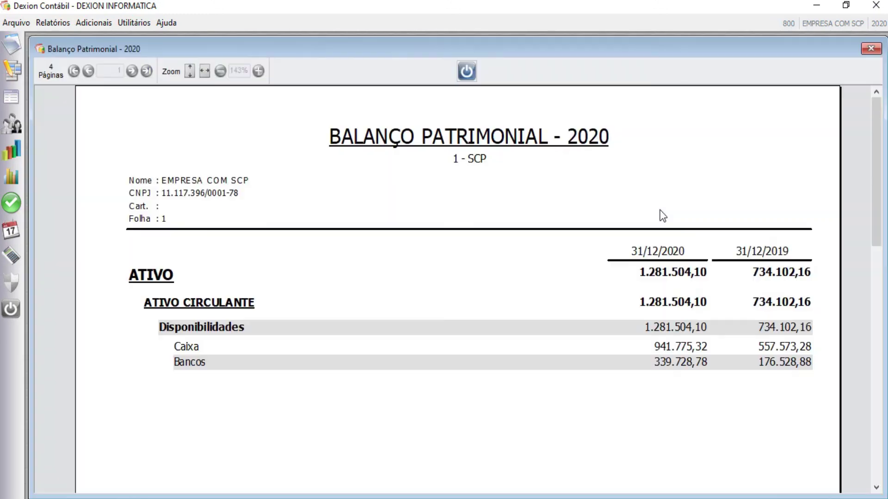
left_click(872, 49)
left_click(598, 131)
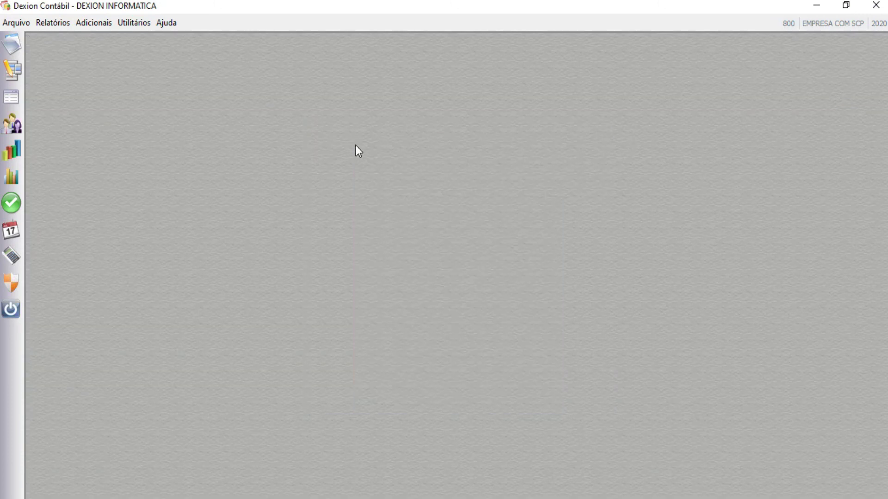